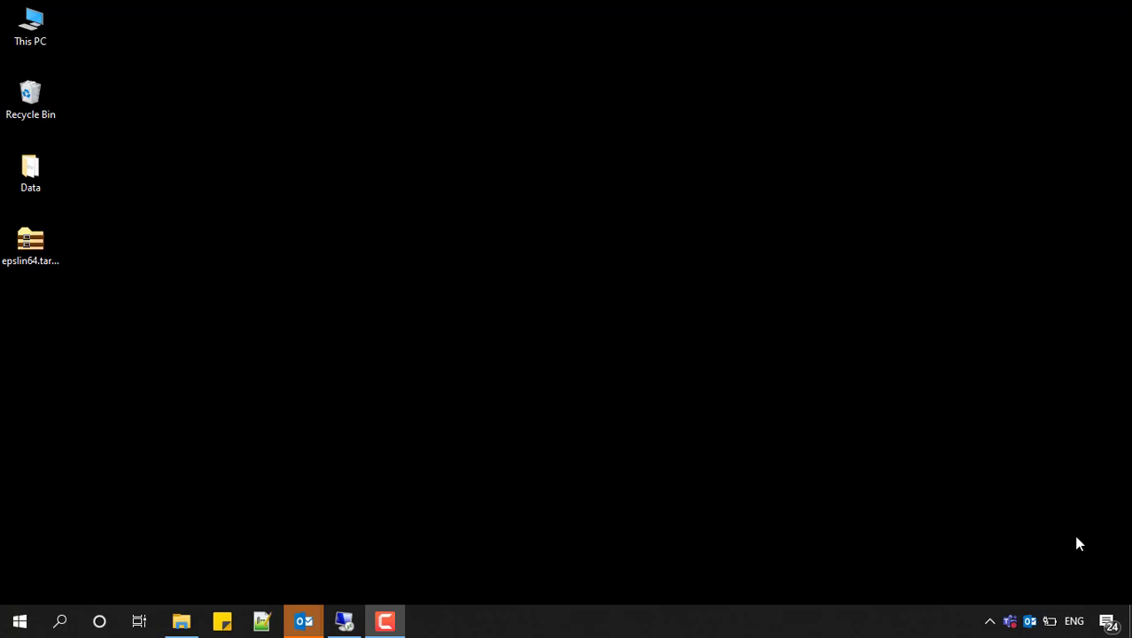
left_click(10, 627)
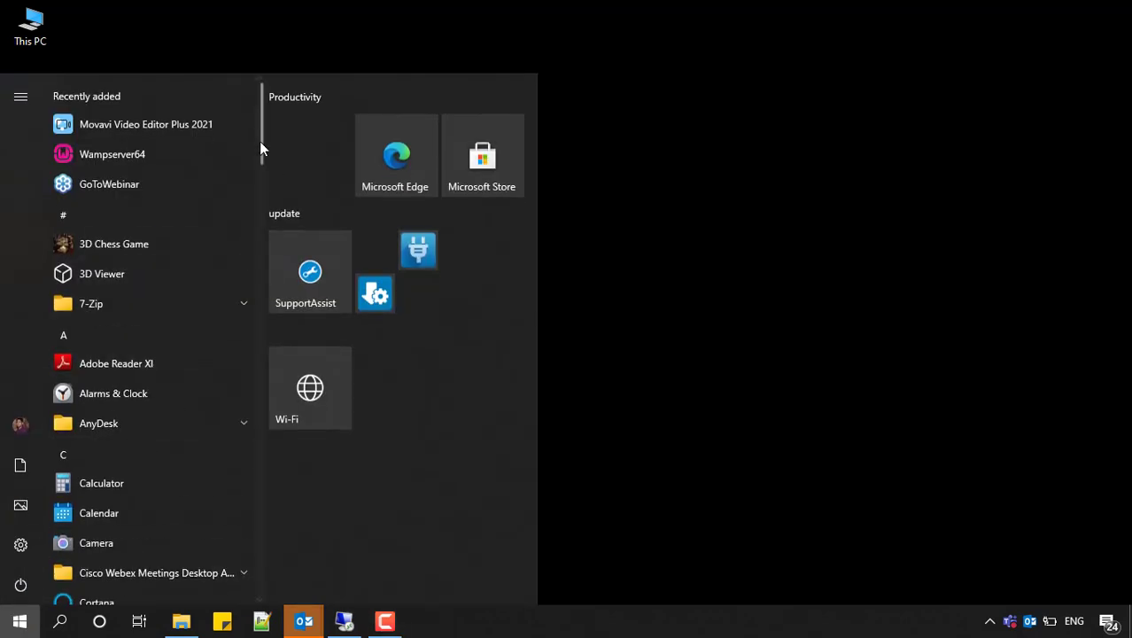
left_click_drag(259, 138, 248, 454)
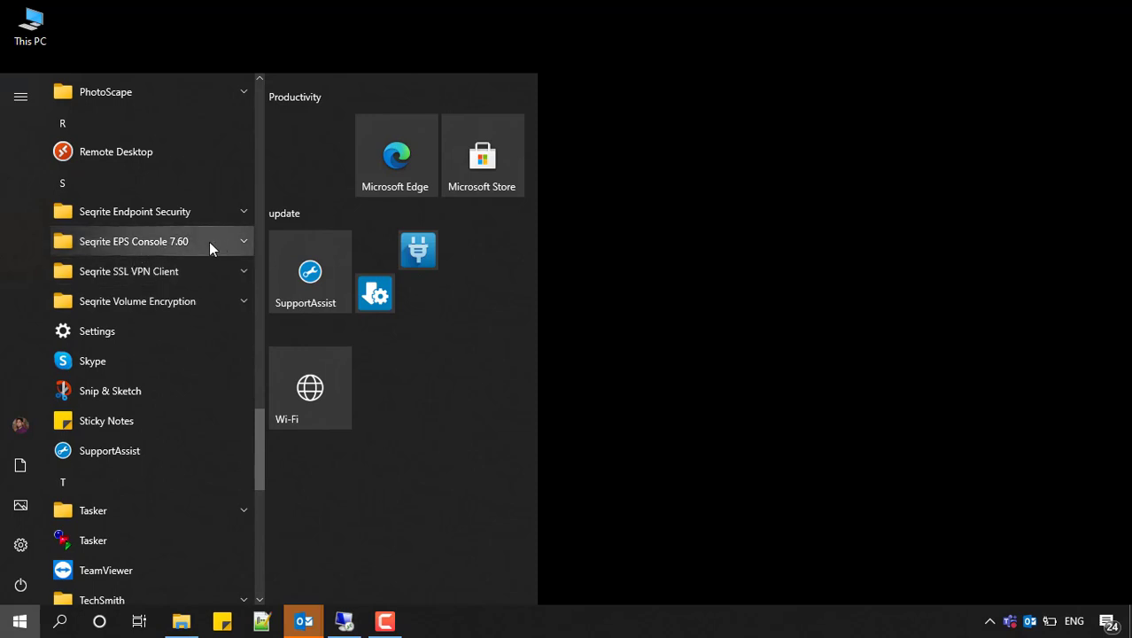
left_click(243, 242)
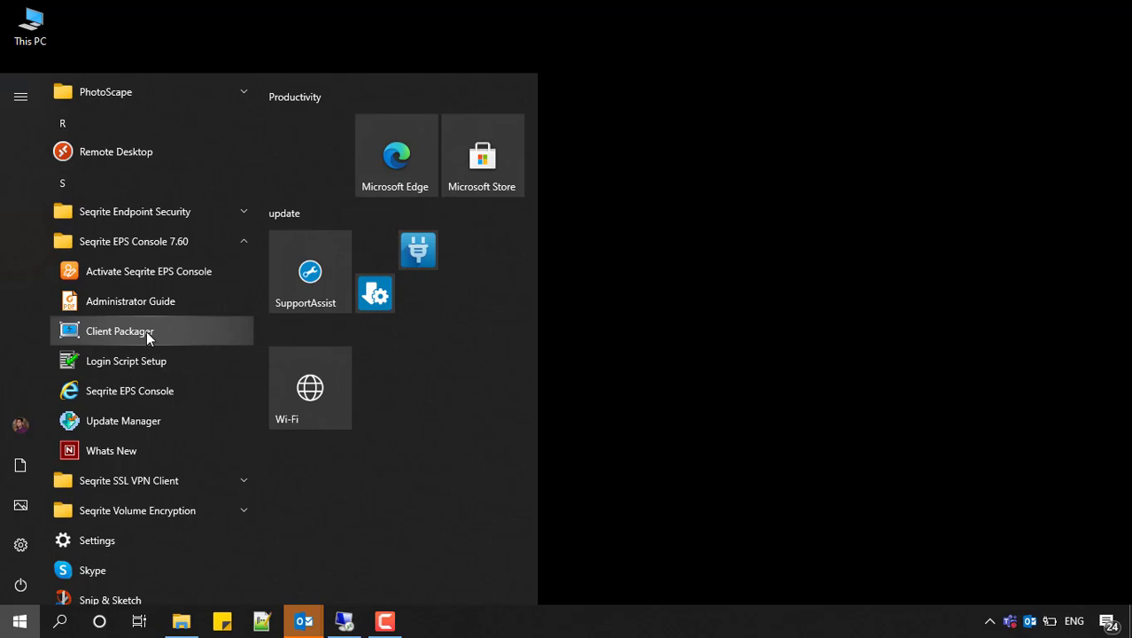
Search Windows for "client" and open the Client Packager app.
left_click(60, 622)
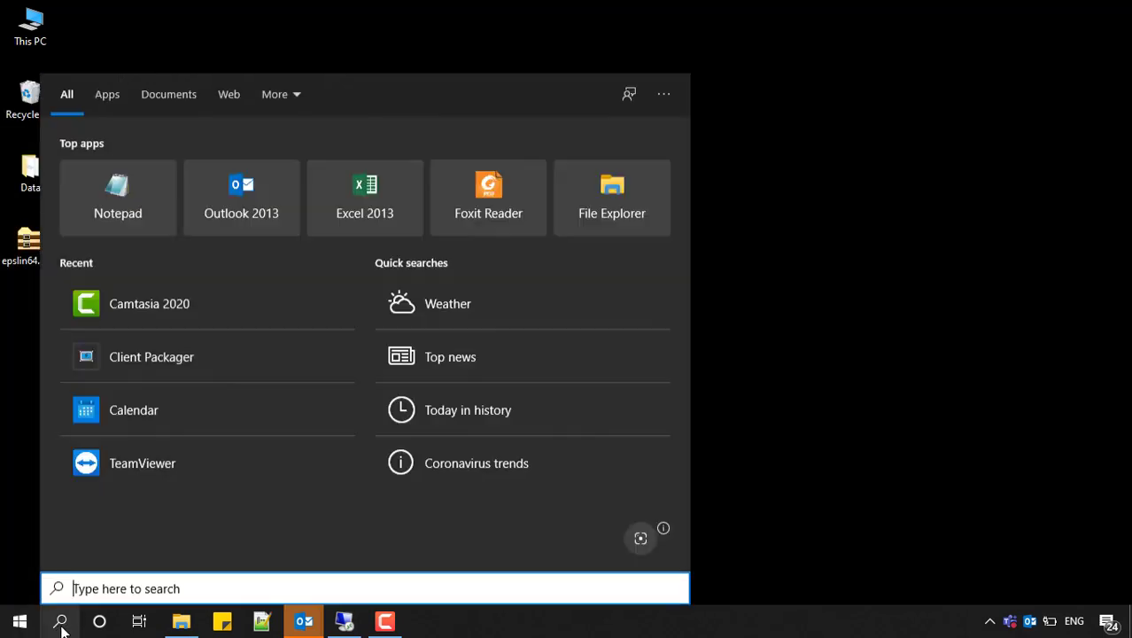
type("client")
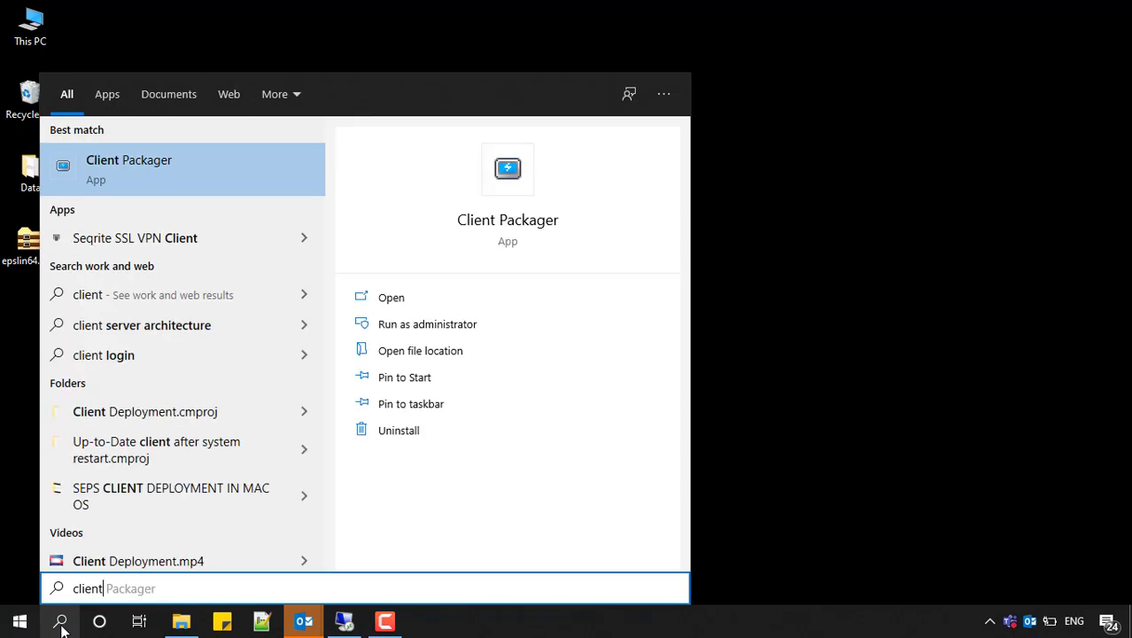
left_click(403, 299)
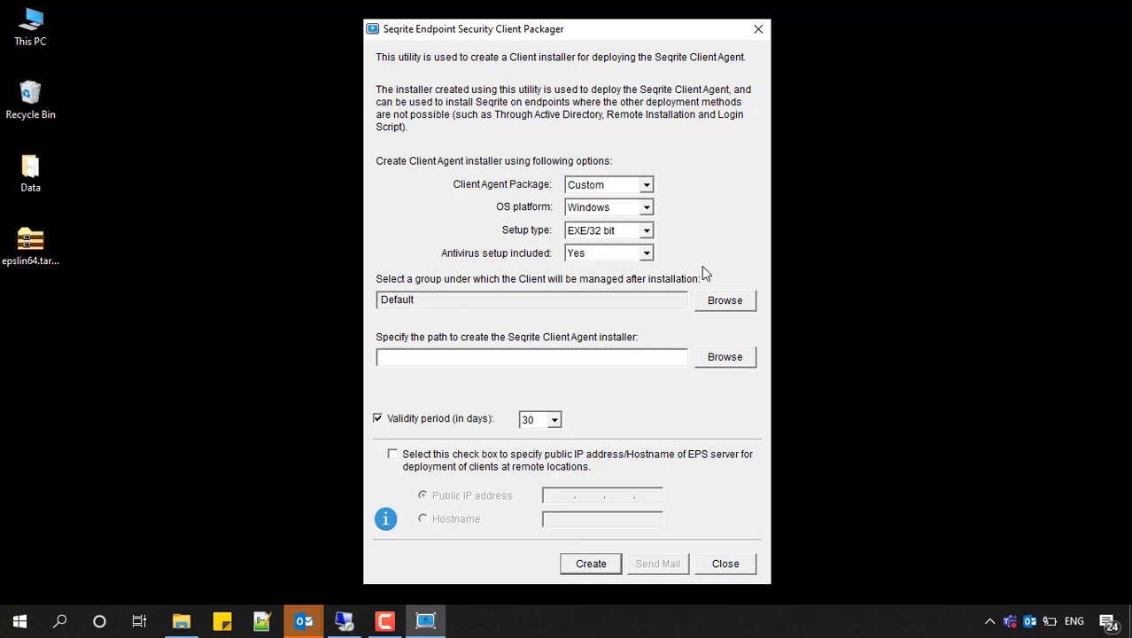
Configure the client agent installer with the Custom package, Linux as OS platform and 64 bit as setup type.
left_click(624, 186)
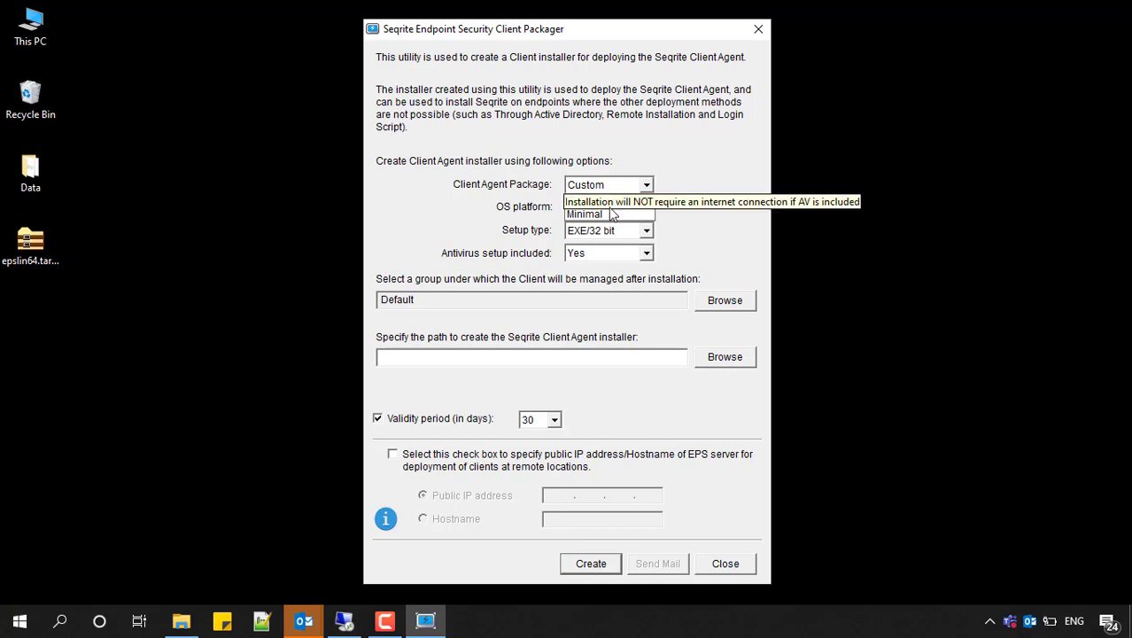
left_click(613, 202)
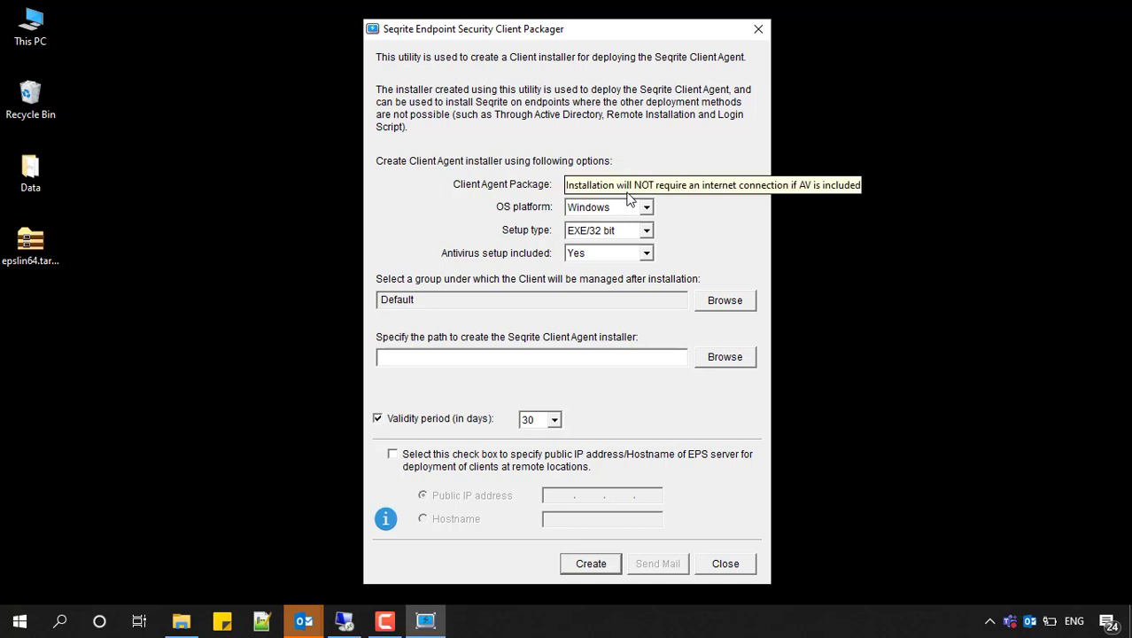
left_click(635, 209)
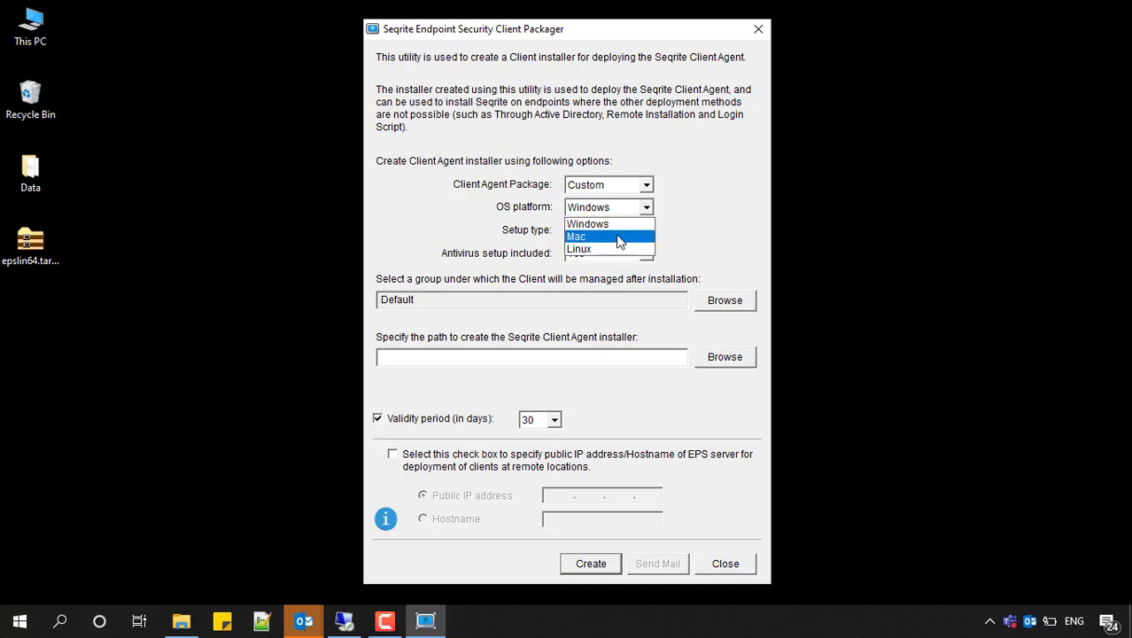
left_click(609, 251)
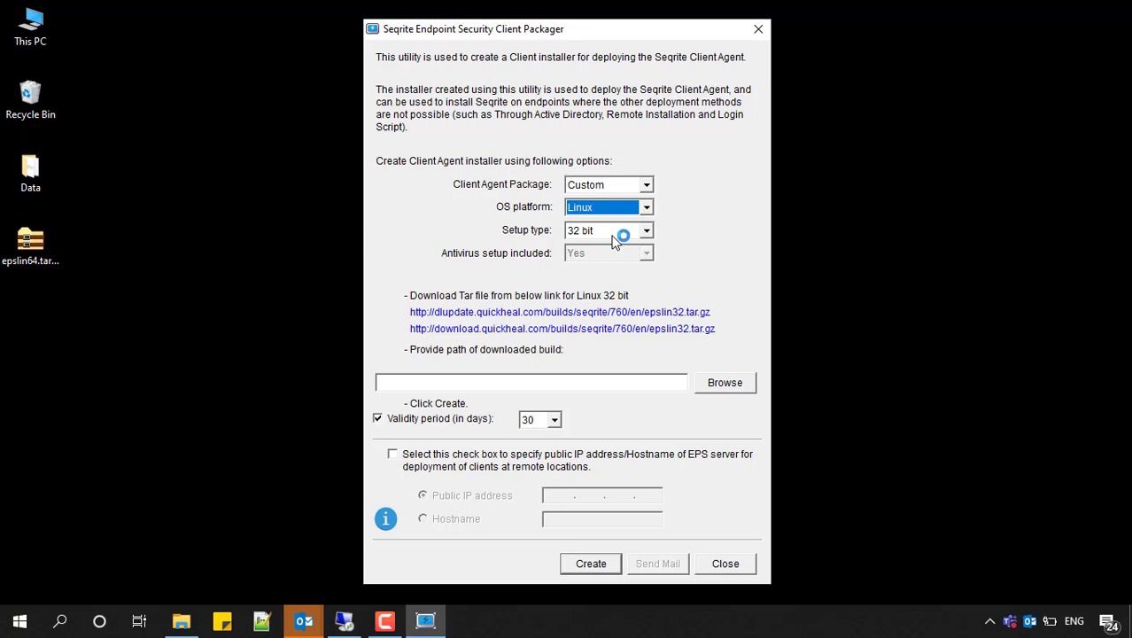
left_click(612, 233)
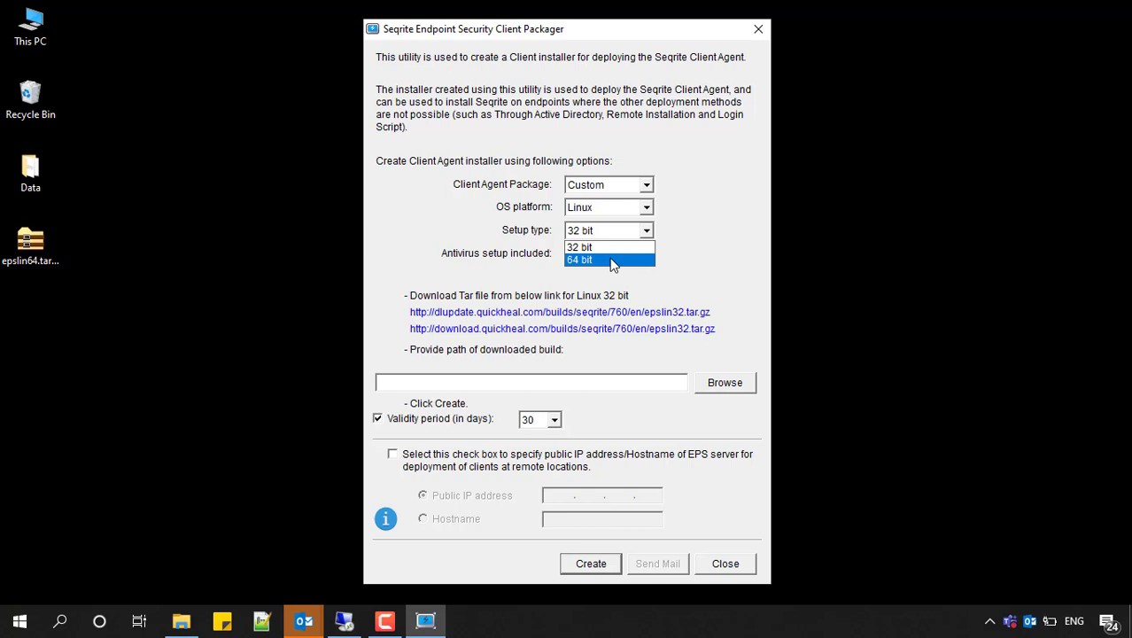
left_click(610, 260)
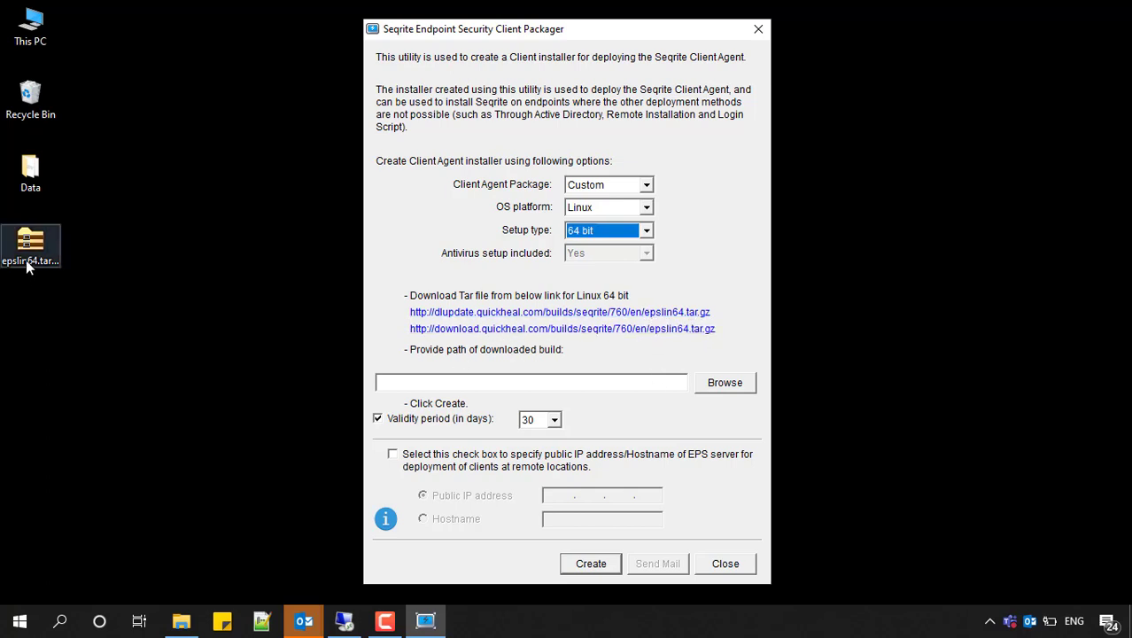
Set the path of the downloaded build to the Desktop folder that holds the epslin64.tar.gz file.
left_click(42, 240)
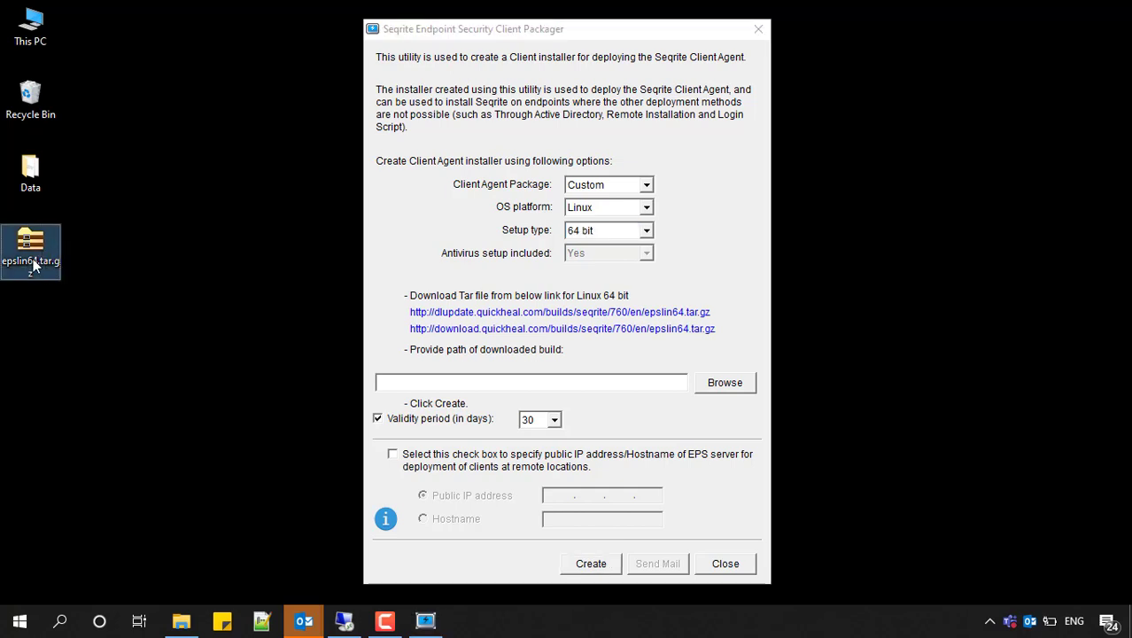
left_click(709, 383)
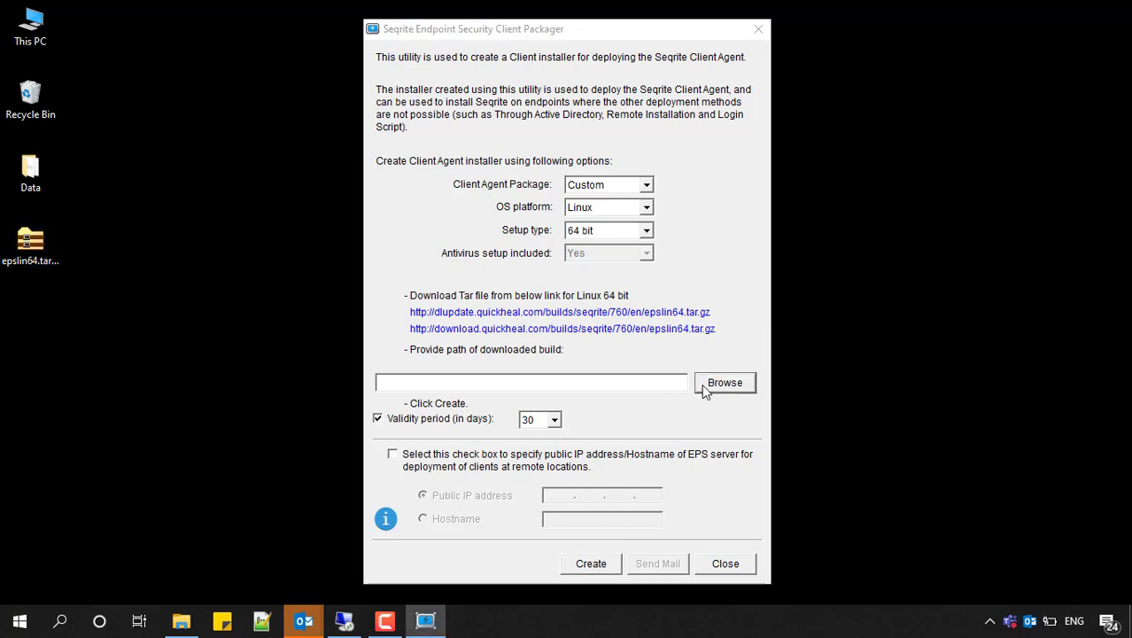
left_click(520, 337)
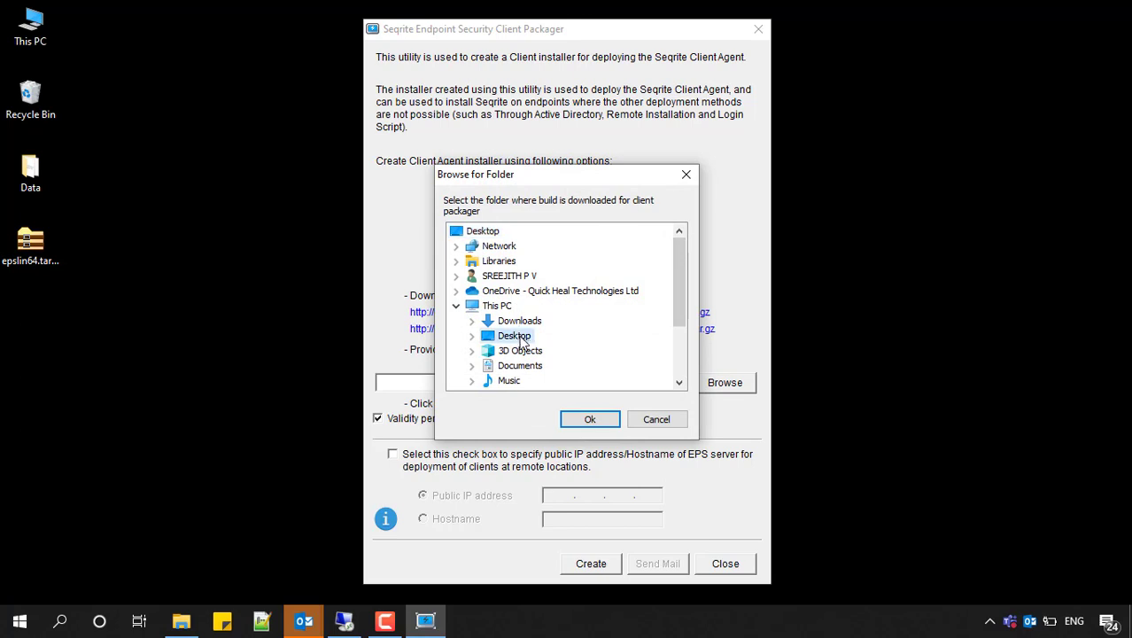
left_click(472, 337)
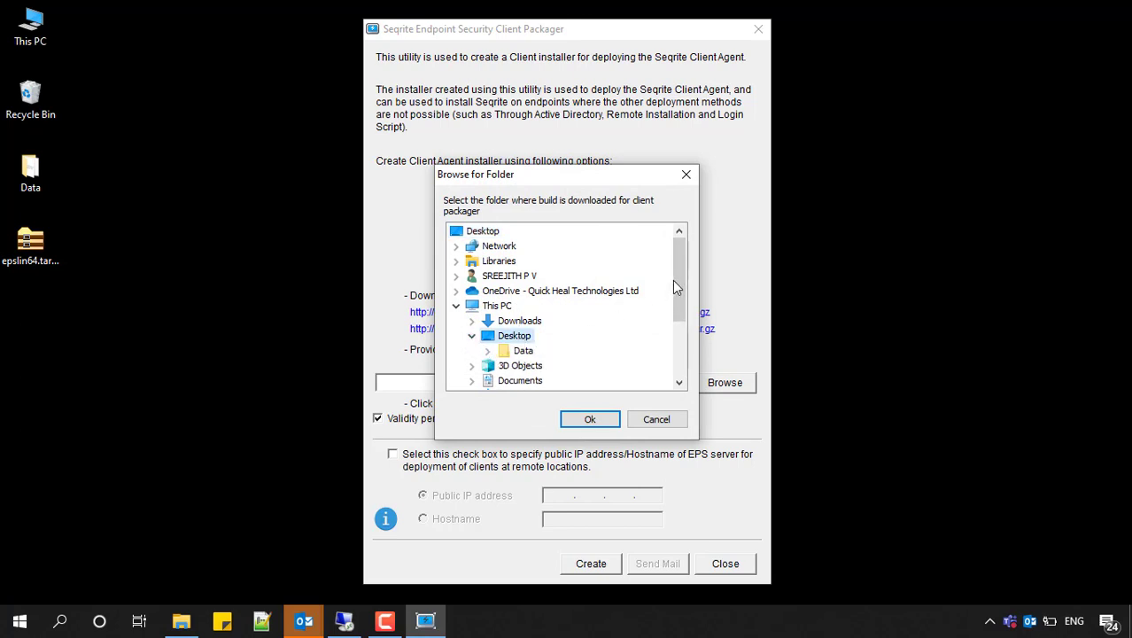
left_click_drag(673, 280, 681, 306)
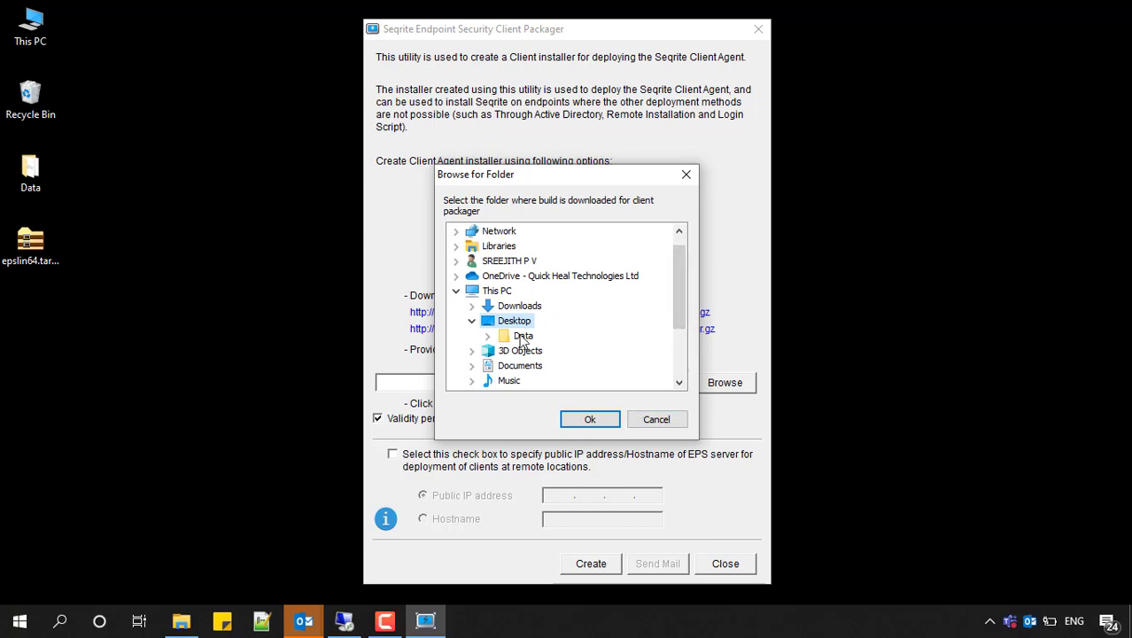
left_click(586, 420)
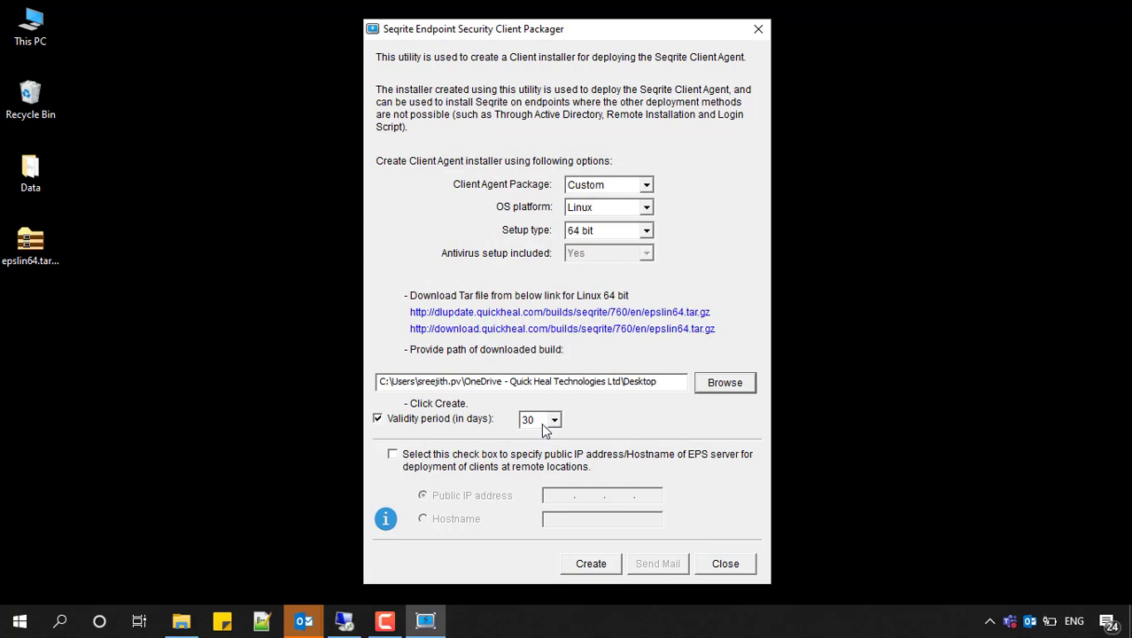
Keep the installer's validity period enabled and set it to 30 days.
left_click(378, 420)
left_click(378, 421)
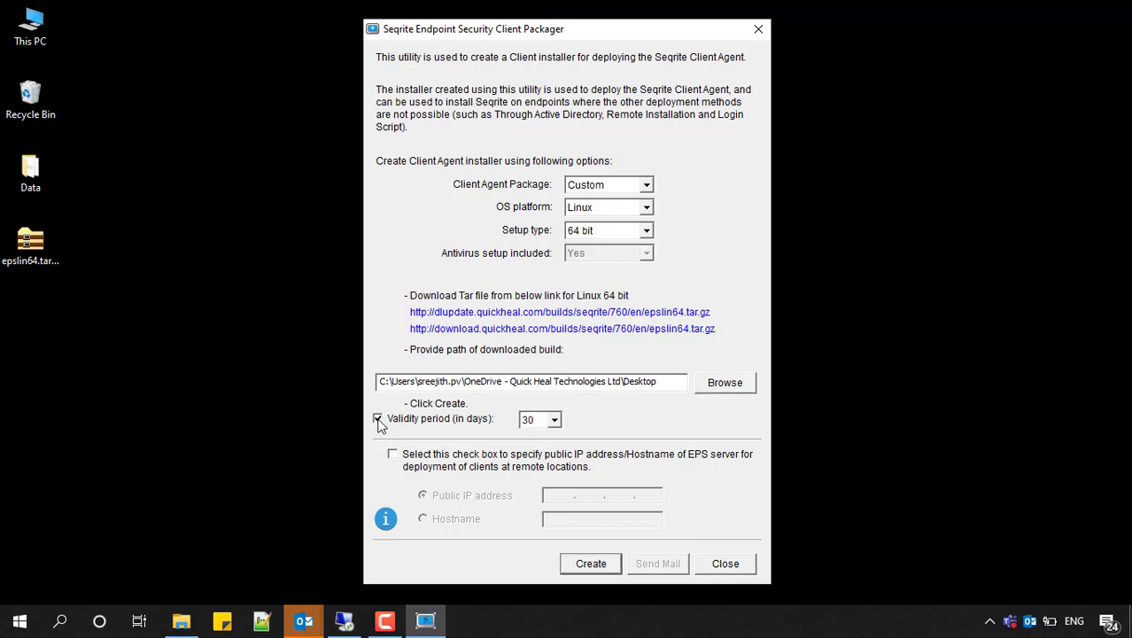
left_click(531, 419)
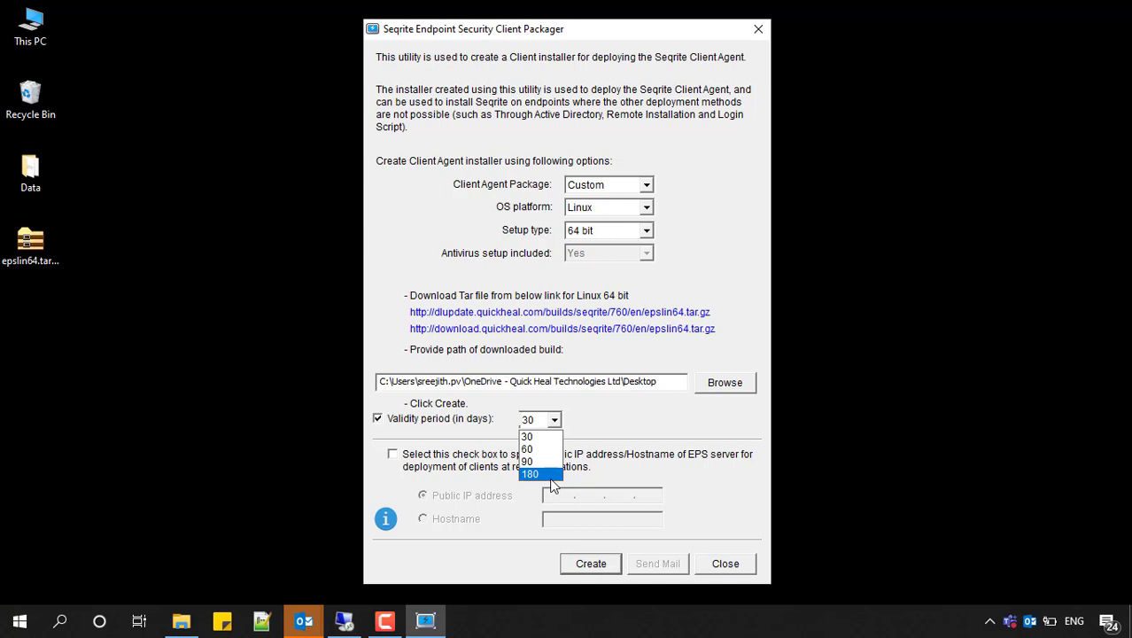
left_click(544, 436)
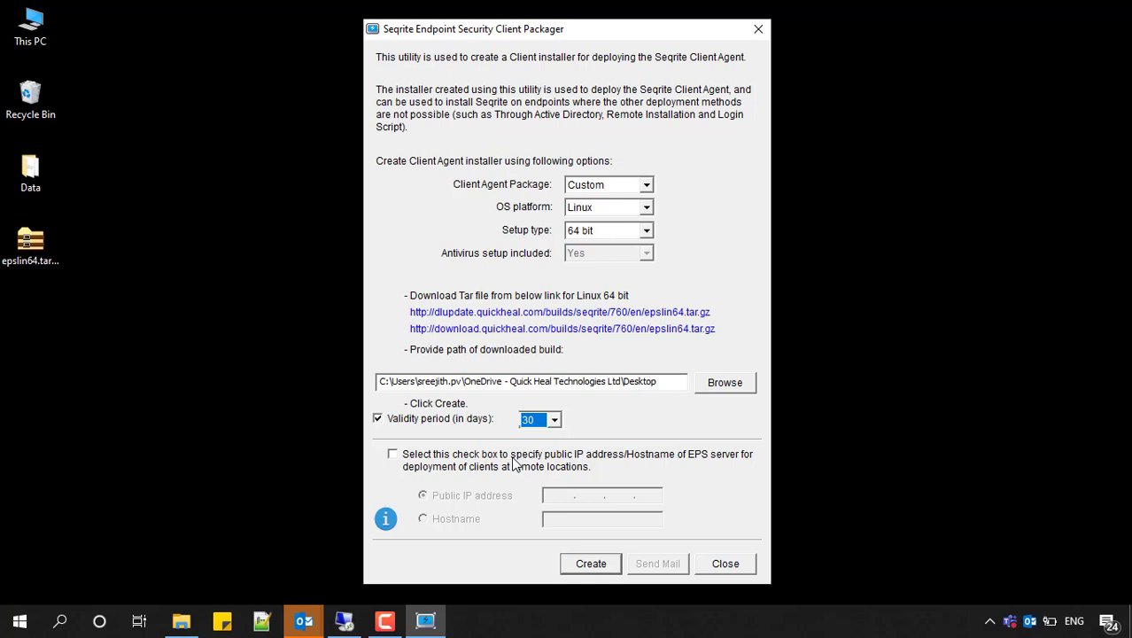
left_click(393, 455)
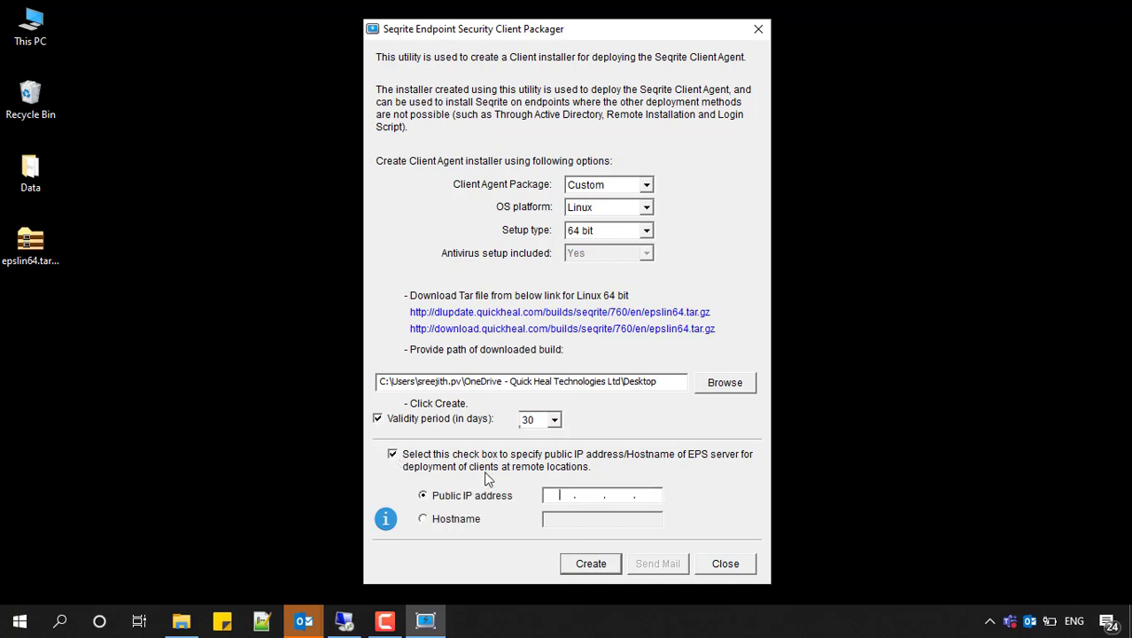
left_click(424, 520)
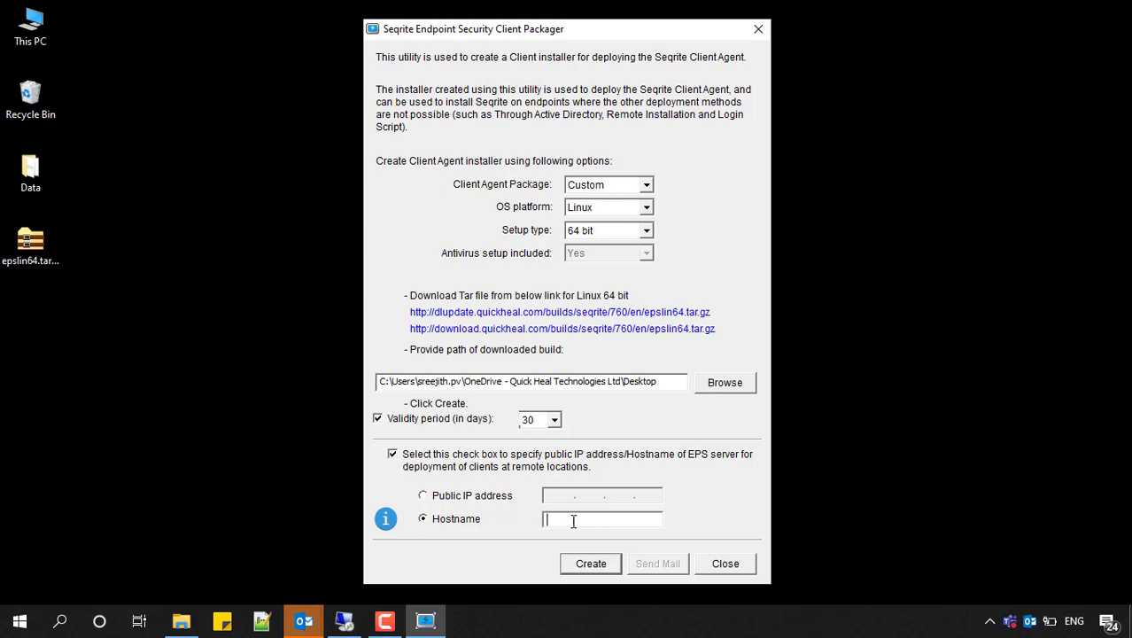
left_click(394, 455)
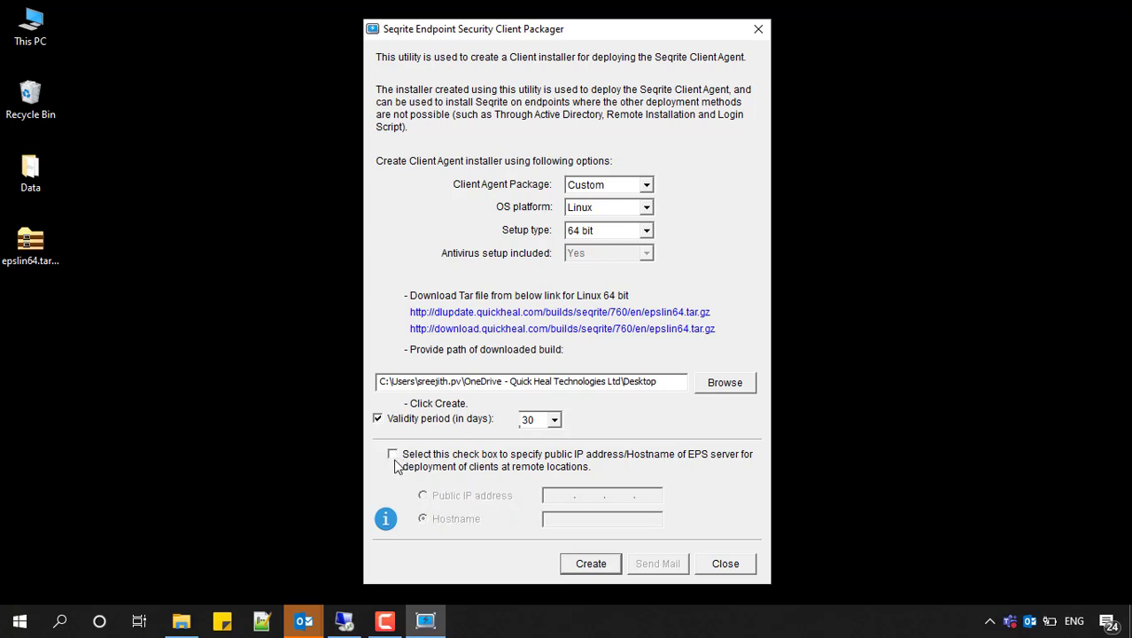
Create the Linux 64 bit client installer and move the resulting message beside the packager window.
left_click(587, 567)
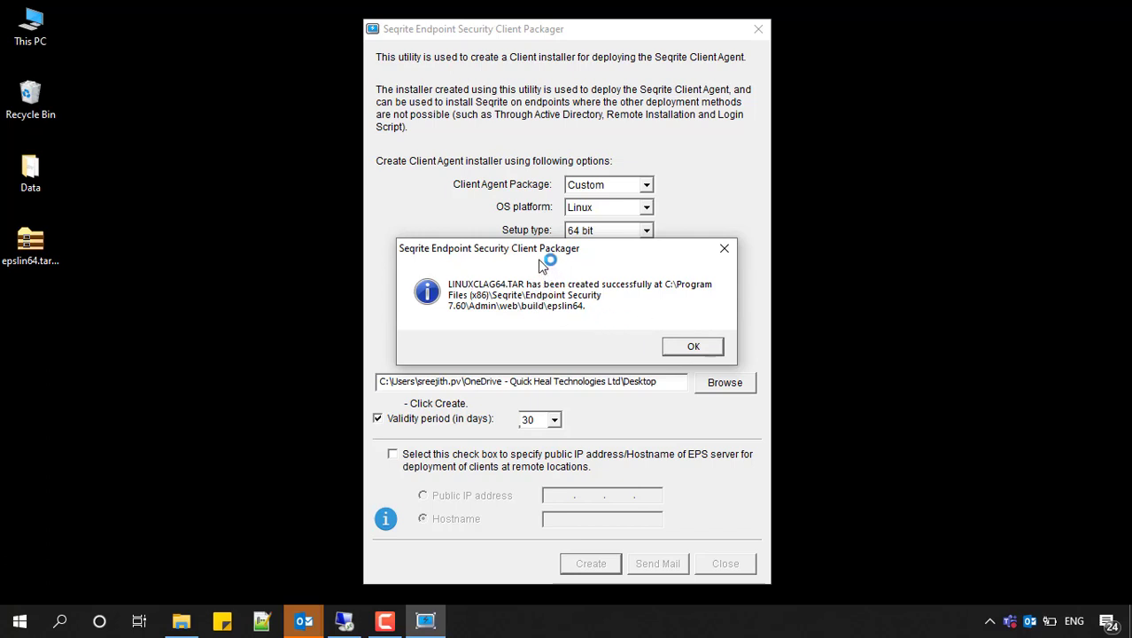
left_click_drag(538, 253, 904, 175)
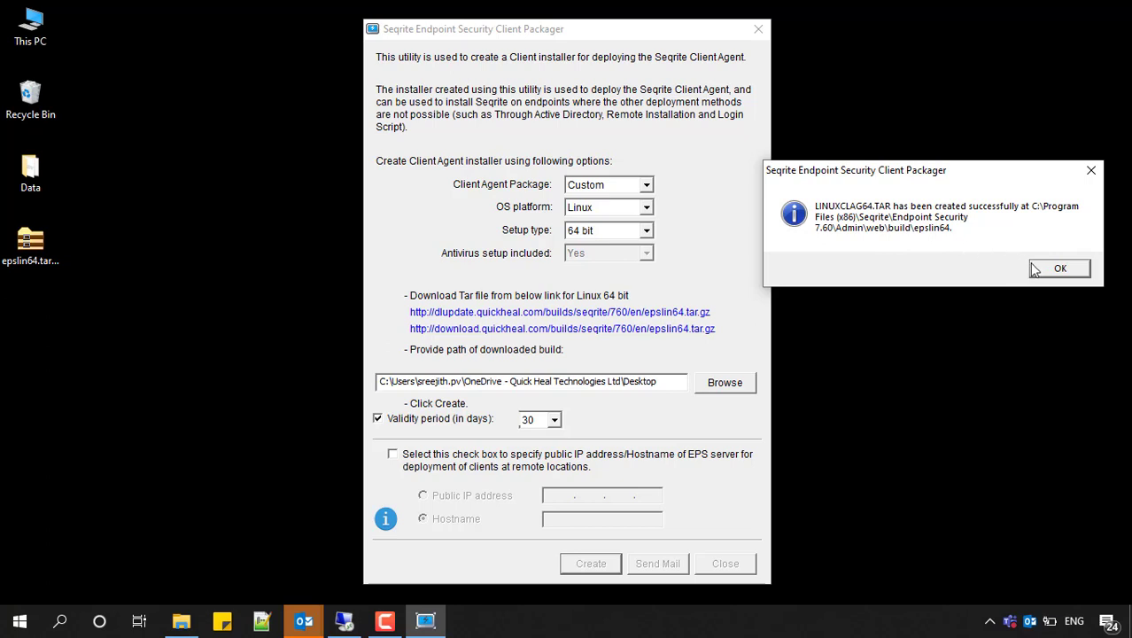
Switch to File Explorer and open the Seqrite folder under Program Files (x86) on drive C.
double_click(46, 49)
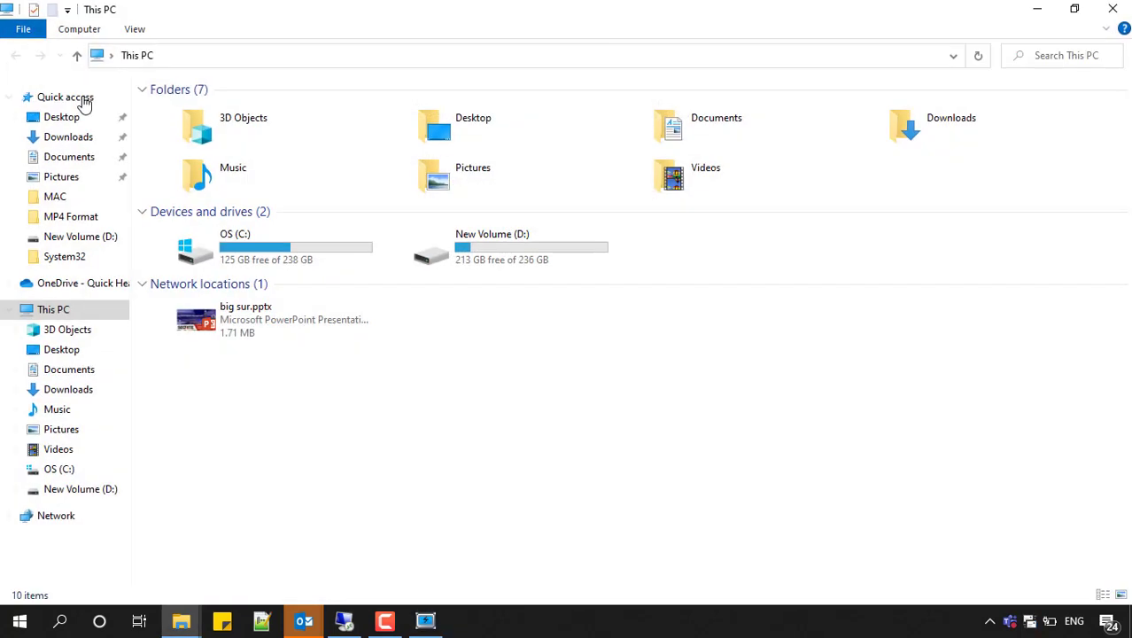
left_click(248, 217)
left_click(240, 217)
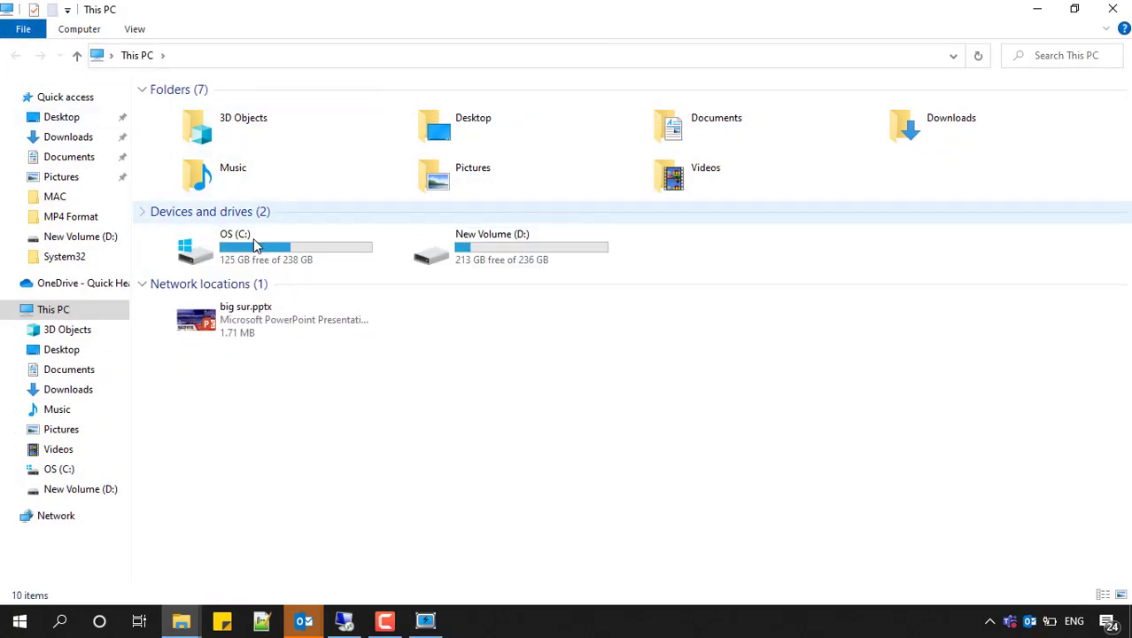
double_click(255, 251)
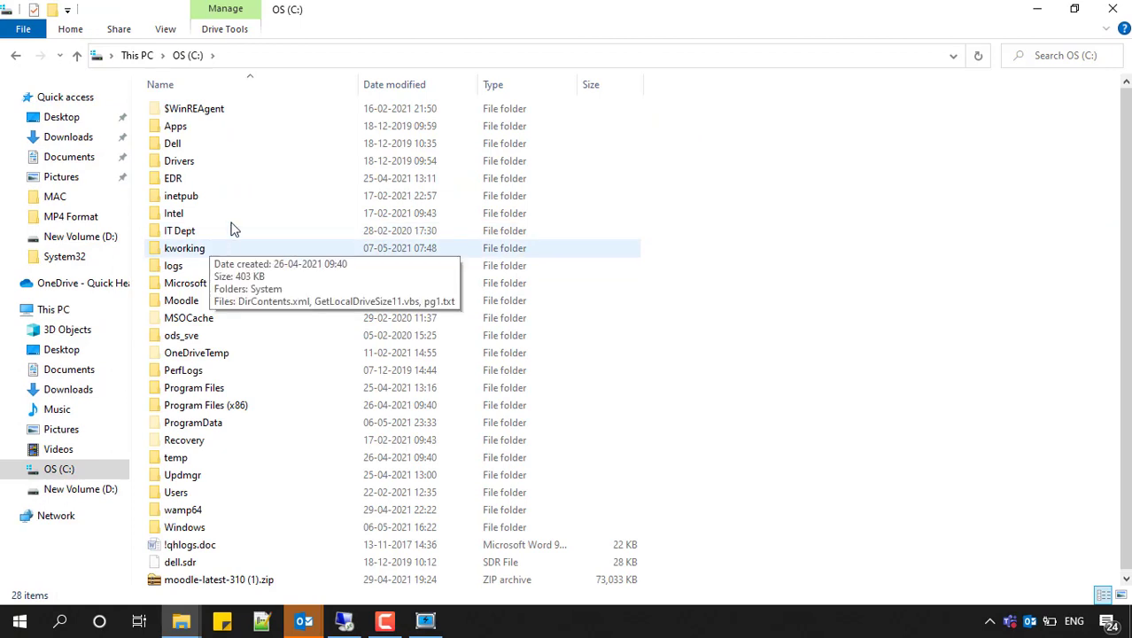
double_click(226, 407)
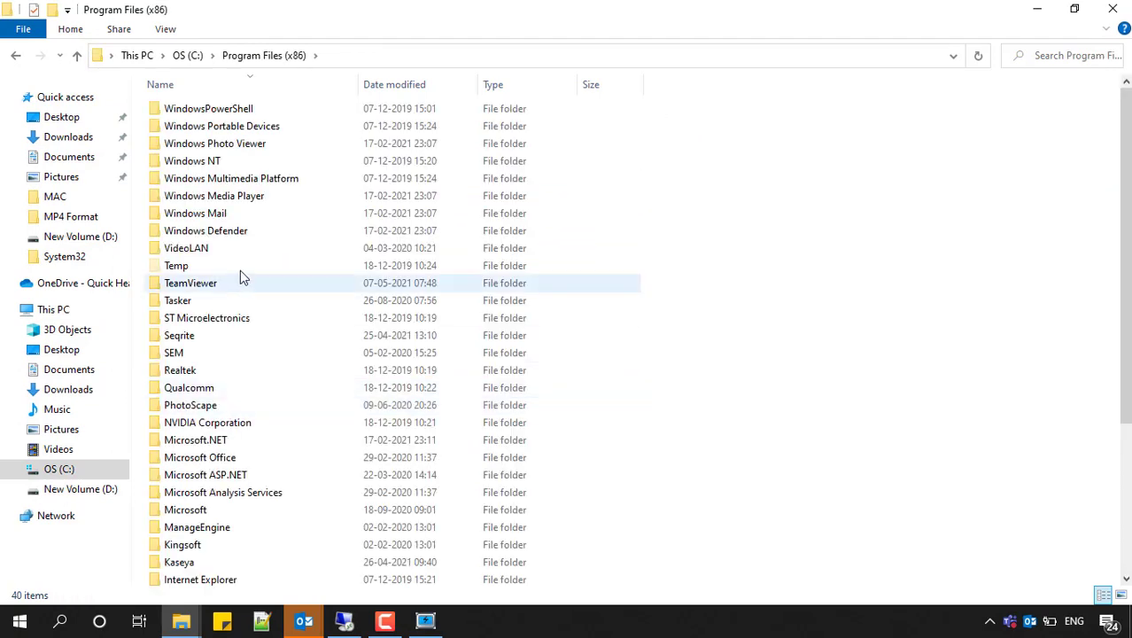
left_click(201, 456)
key("s")
key("s")
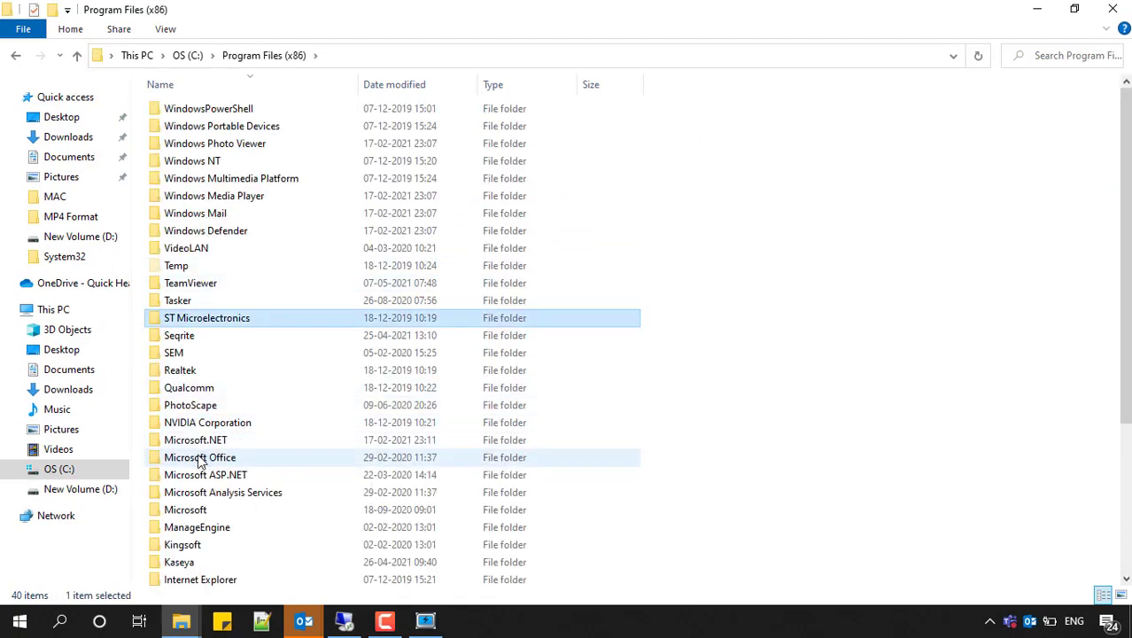
double_click(194, 342)
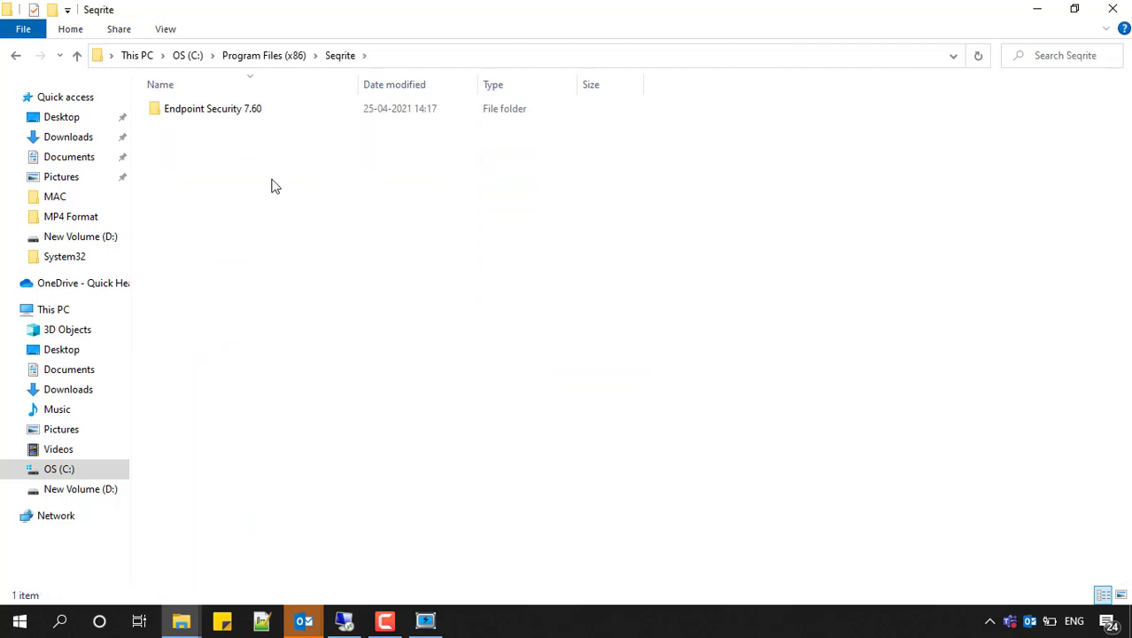
Go to Endpoint Security 7.60\Admin\web\build\epslin64 and select the LINUXCLAG64.TAR file.
double_click(239, 110)
double_click(220, 108)
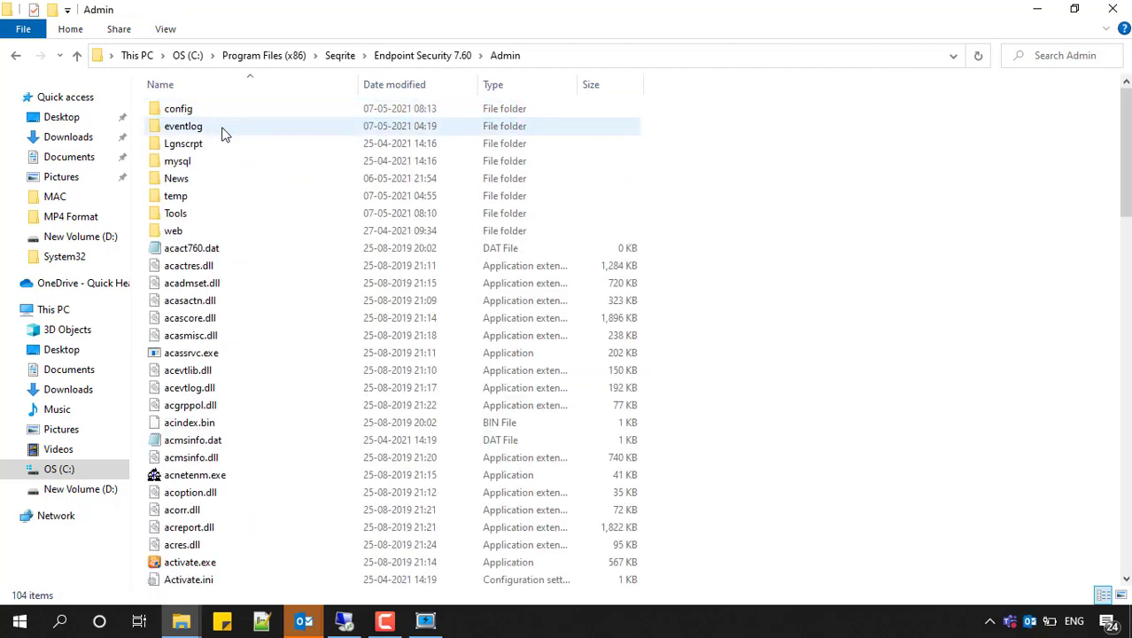
double_click(200, 229)
double_click(195, 127)
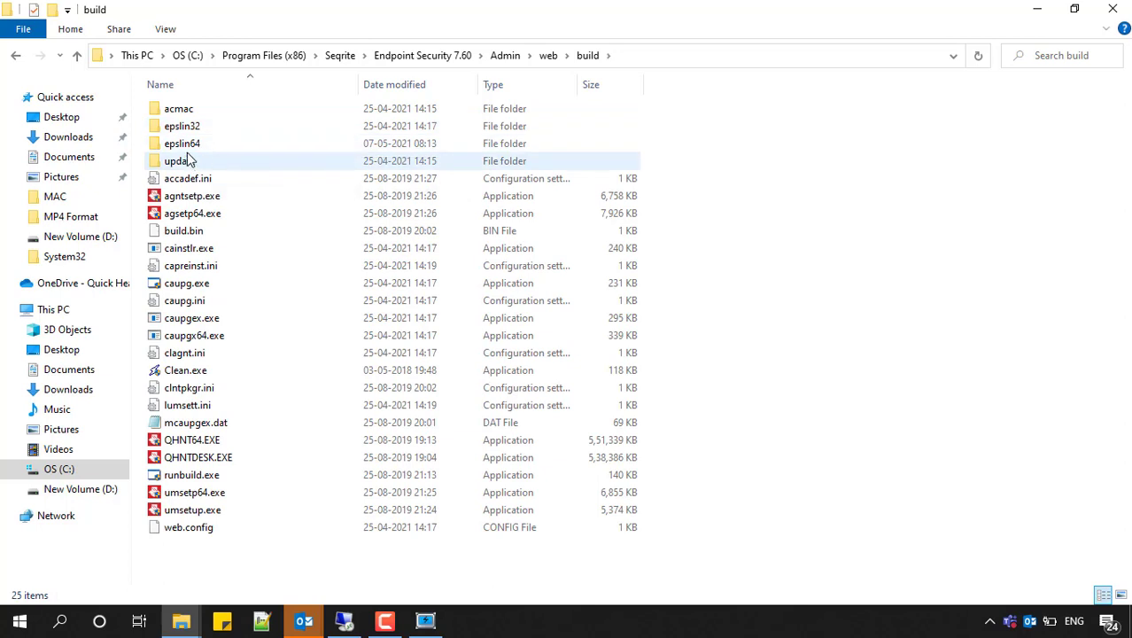
double_click(195, 145)
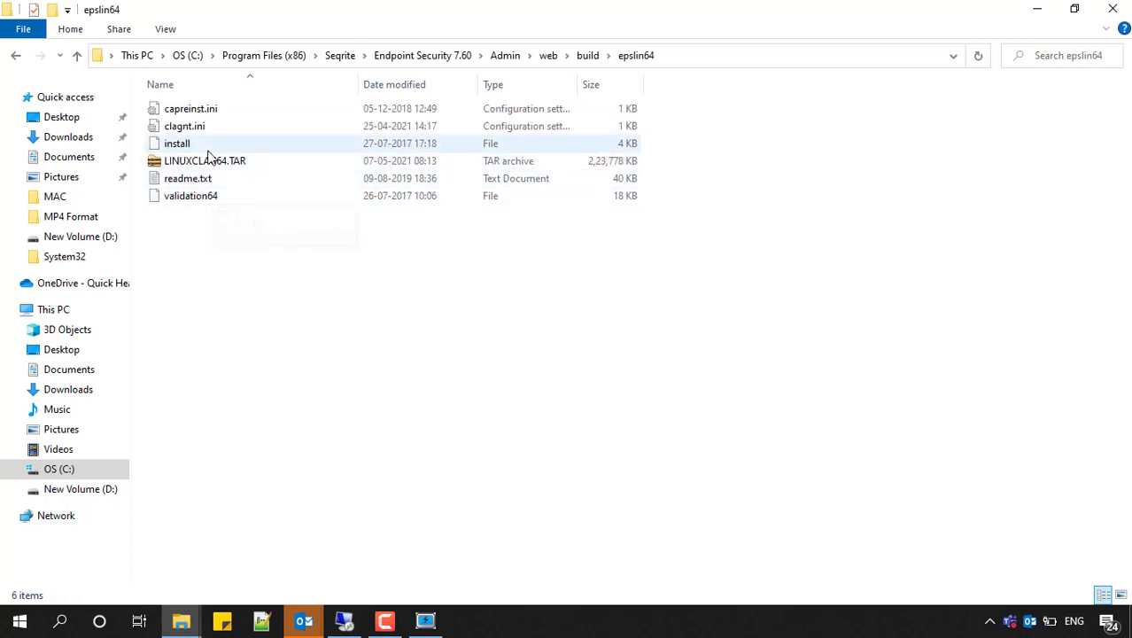
left_click(210, 162)
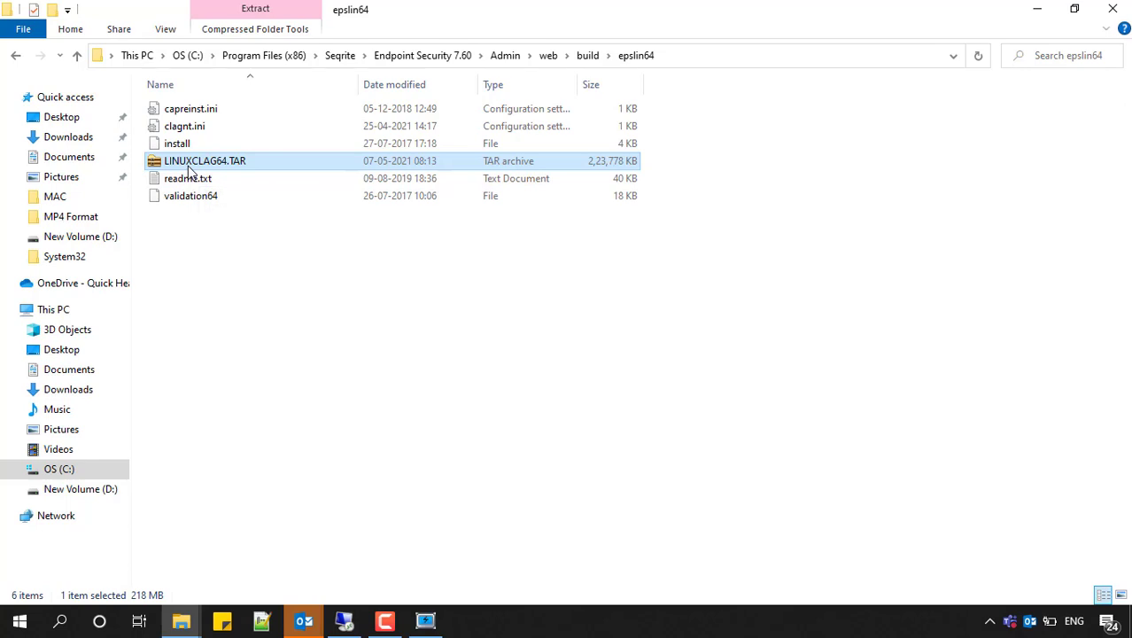